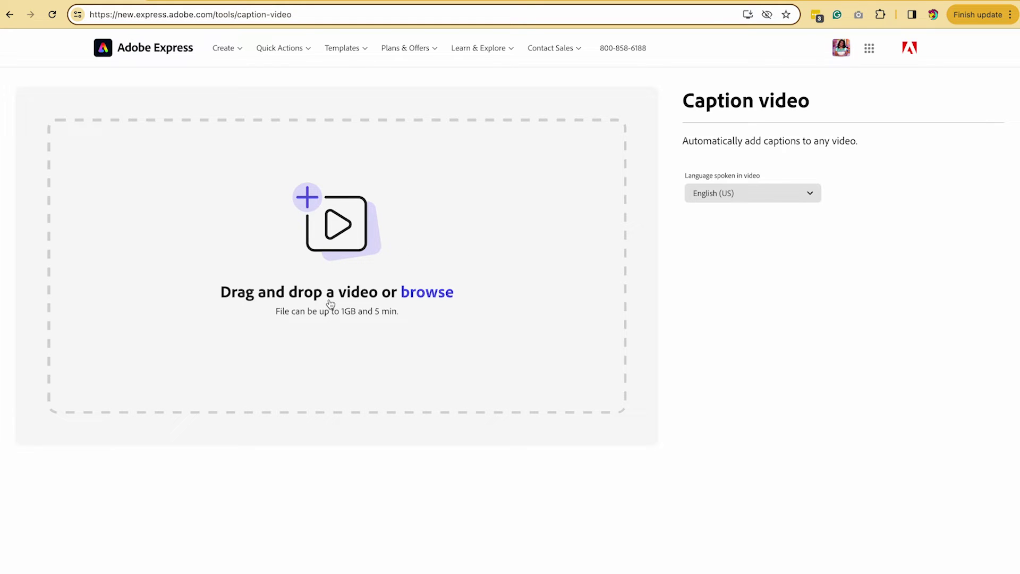
Upload IMG_3409.MOV from Downloads so captions are generated automatically
{"action": "left_click", "coordinate": [420, 300]}
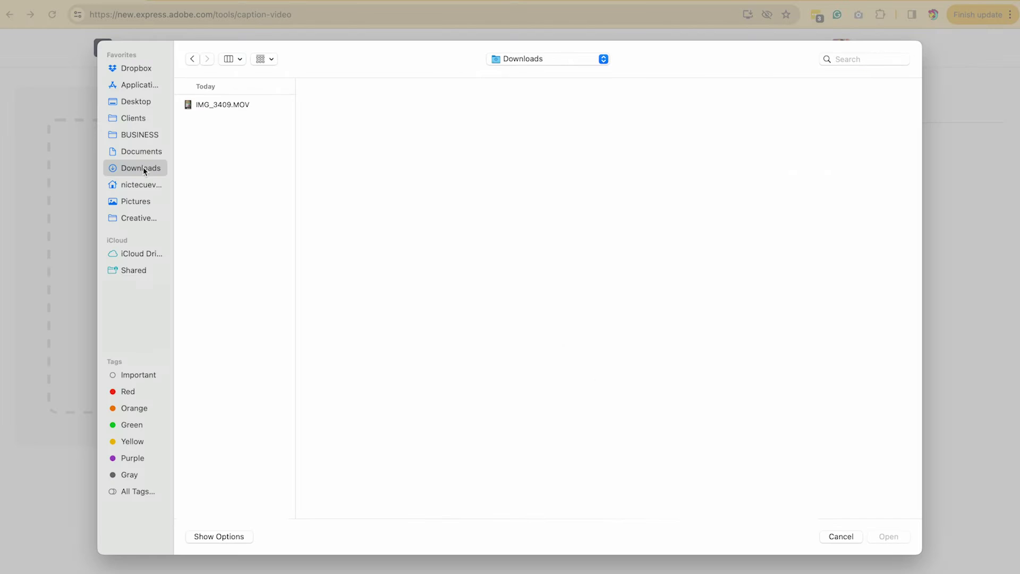
{"action": "left_click", "coordinate": [226, 106]}
{"action": "double_click", "coordinate": [227, 106]}
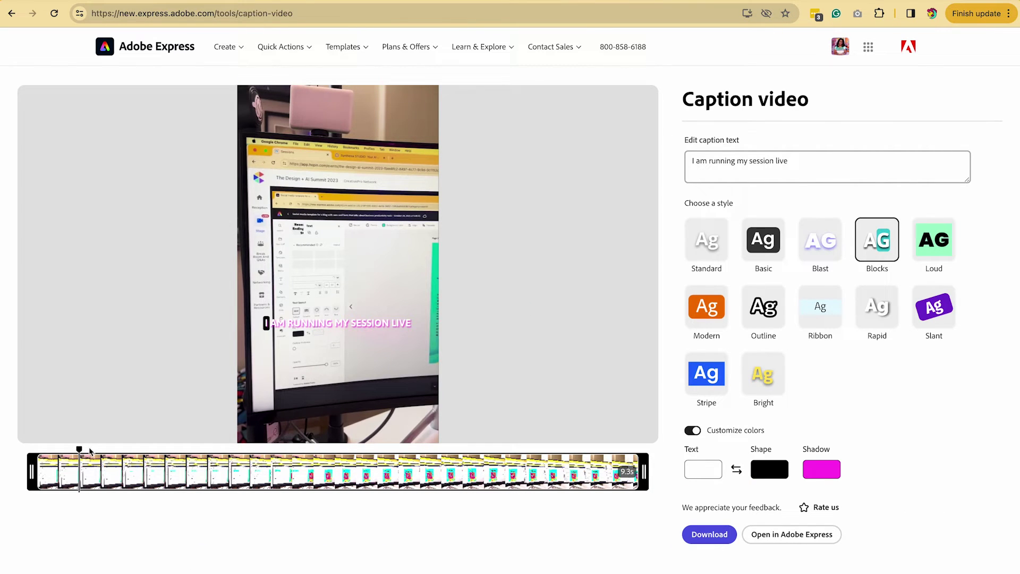
Preview a later caption and try the Loud style, leaving the box colour unchanged
{"action": "left_click_drag", "start_coordinate": [79, 451], "coordinate": [335, 452]}
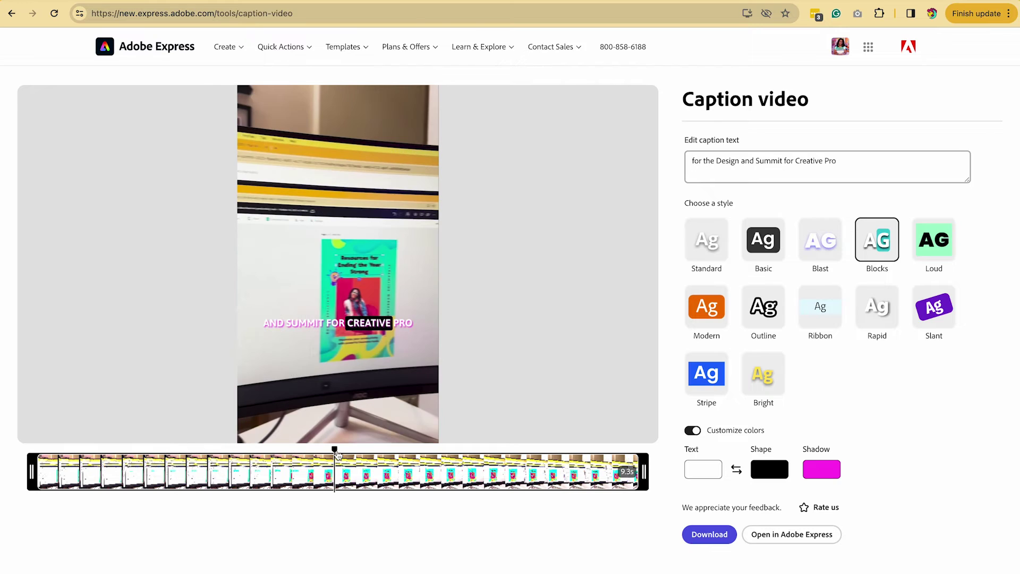
{"action": "left_click", "coordinate": [918, 233]}
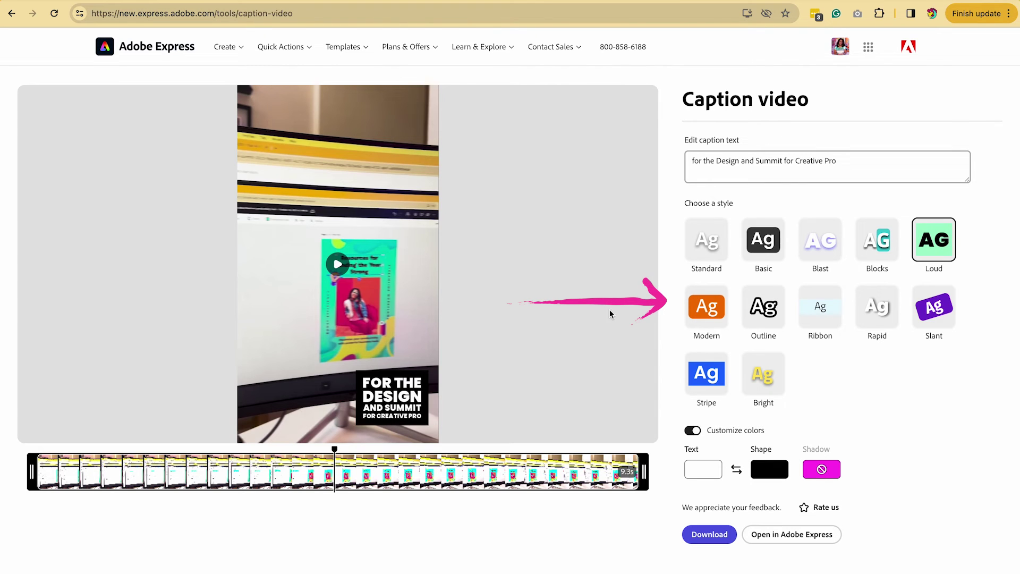
{"action": "left_click", "coordinate": [782, 475]}
{"action": "left_click", "coordinate": [909, 389]}
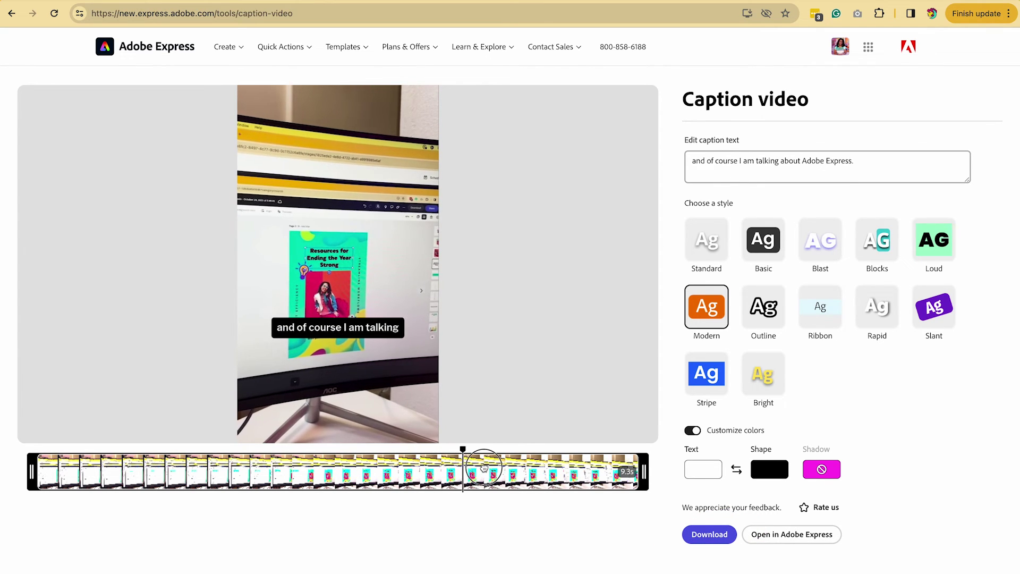
Preview later captions, then continue the captioned video into the Adobe Express editor
{"action": "left_click_drag", "start_coordinate": [385, 451], "coordinate": [506, 463]}
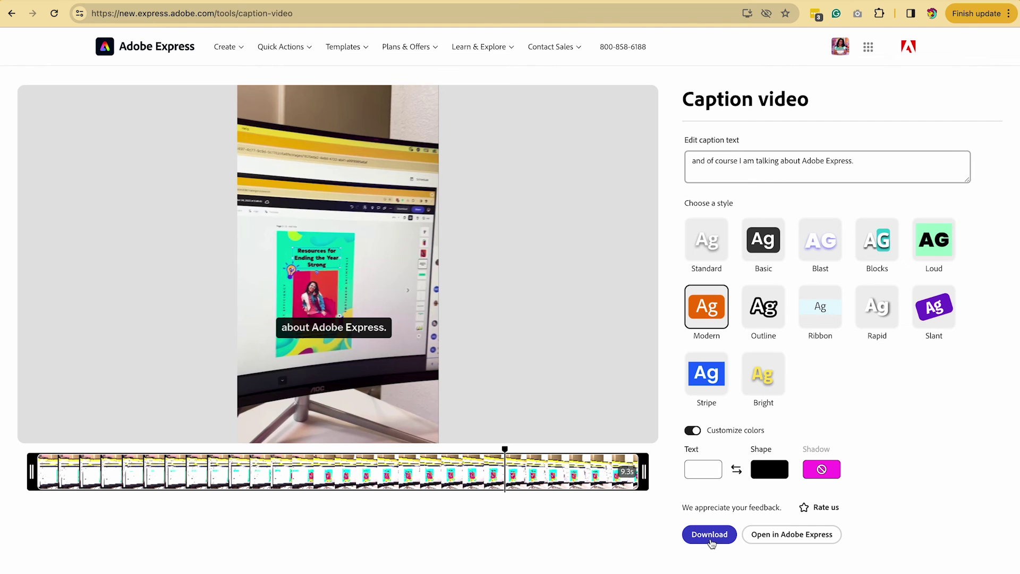
{"action": "left_click", "coordinate": [822, 535]}
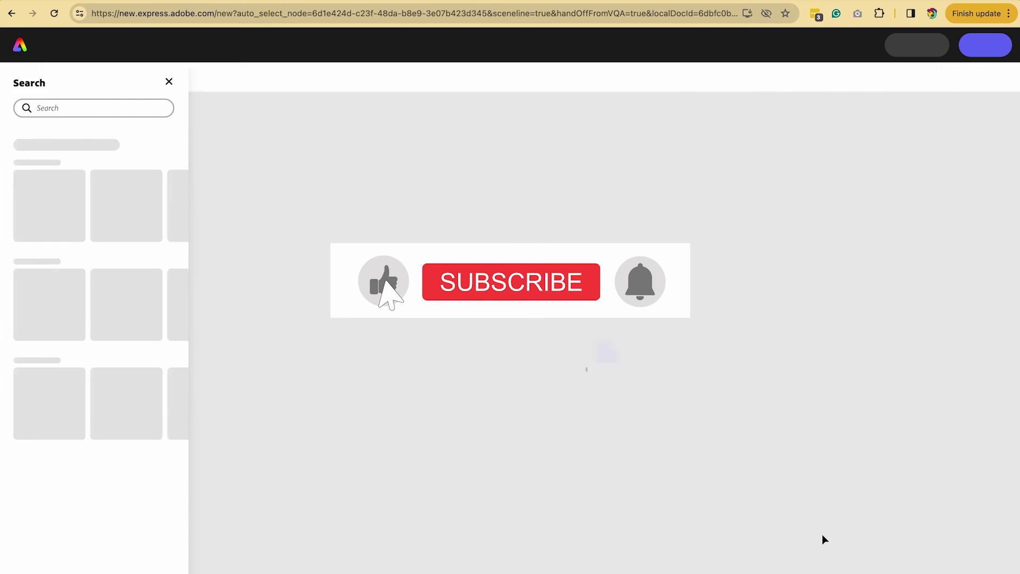